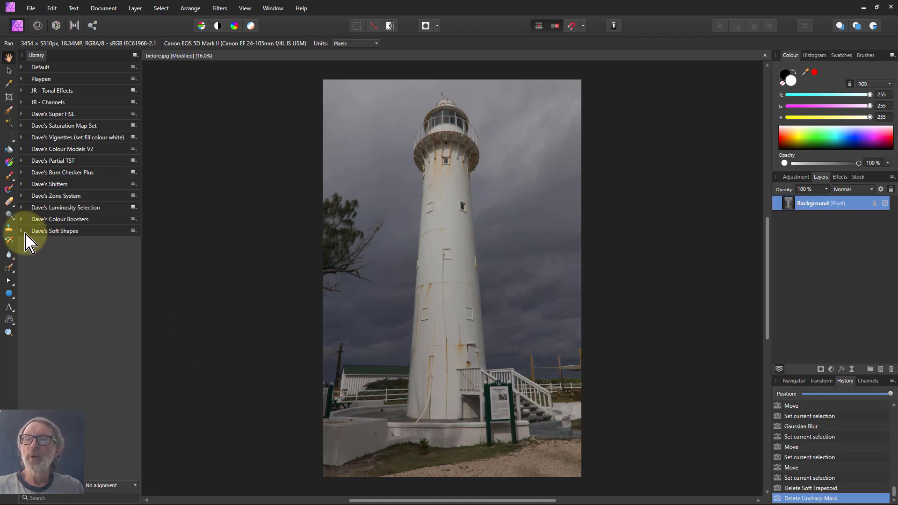
# - Add a Soft Trapezoid from Dave's Soft Shapes over the photo and make its fill white
pyautogui.click(24, 233)
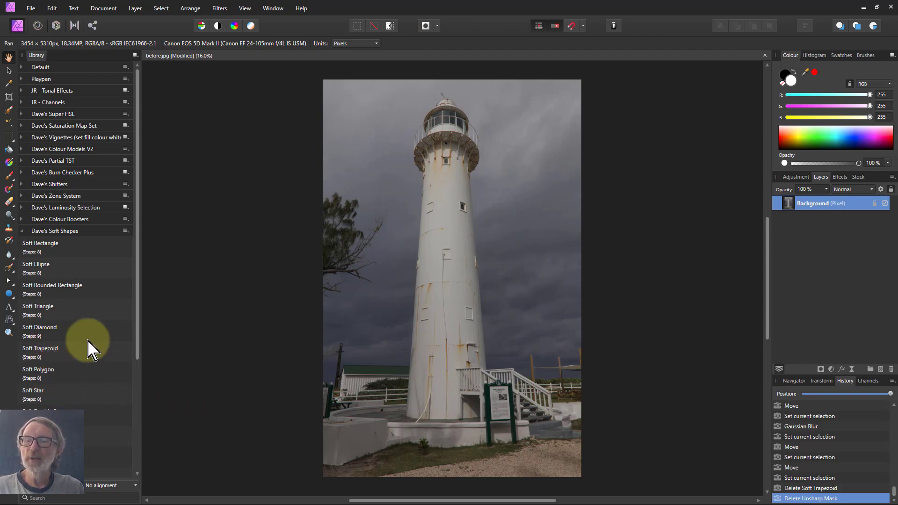
pyautogui.click(50, 352)
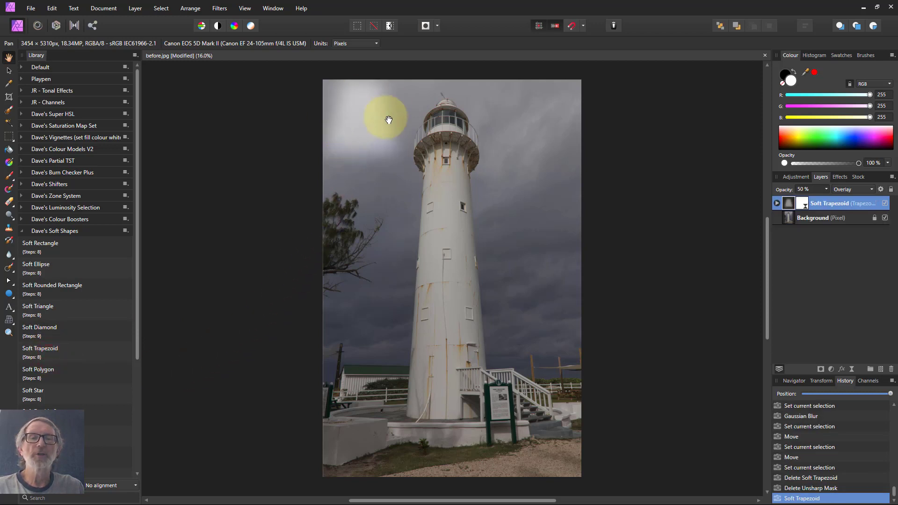
pyautogui.click(818, 136)
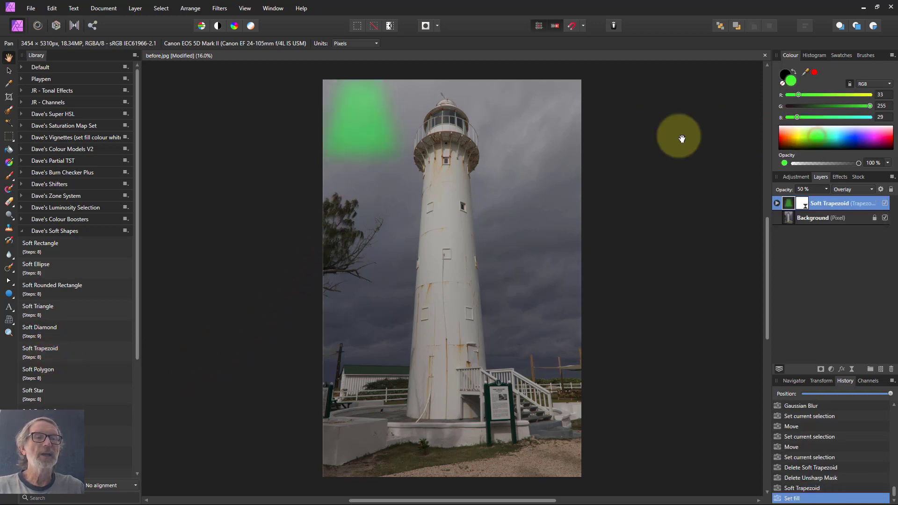
pyautogui.click(818, 127)
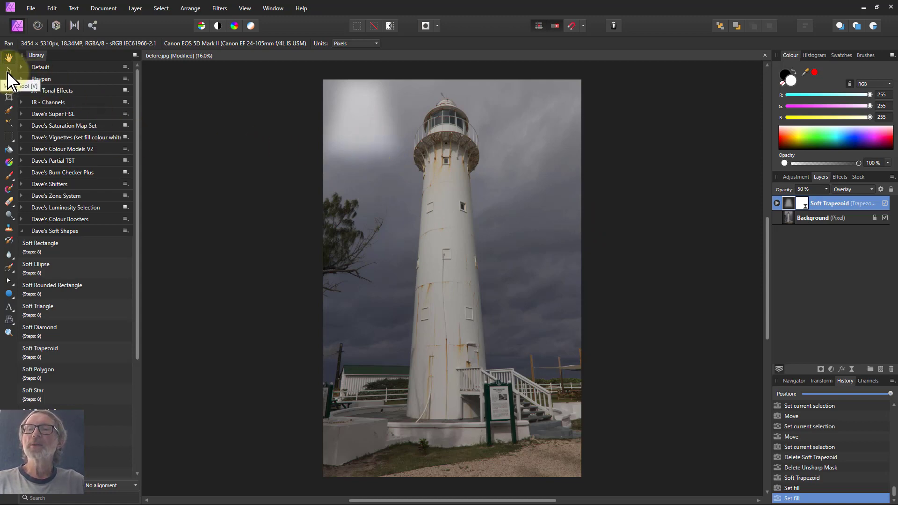
# - Move the soft trapezoid to the lighthouse base, stretch it up the tower and narrow it to fit
pyautogui.click(9, 70)
pyautogui.moveTo(357, 124); pyautogui.dragTo(493, 391)
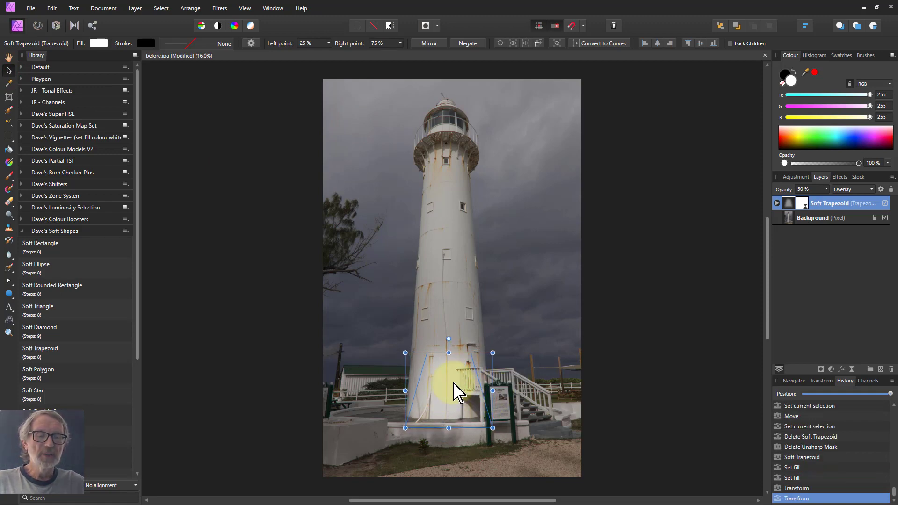
pyautogui.moveTo(446, 356); pyautogui.dragTo(429, 133)
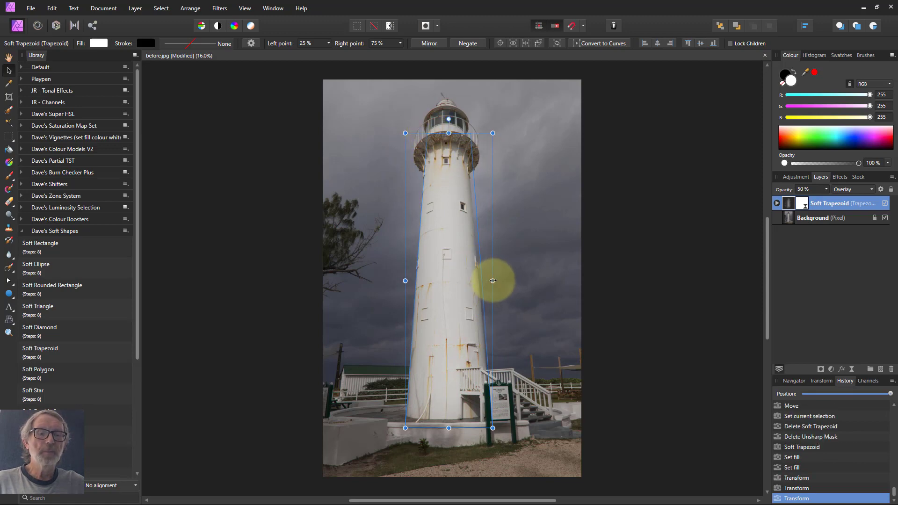
pyautogui.moveTo(491, 281); pyautogui.dragTo(488, 280)
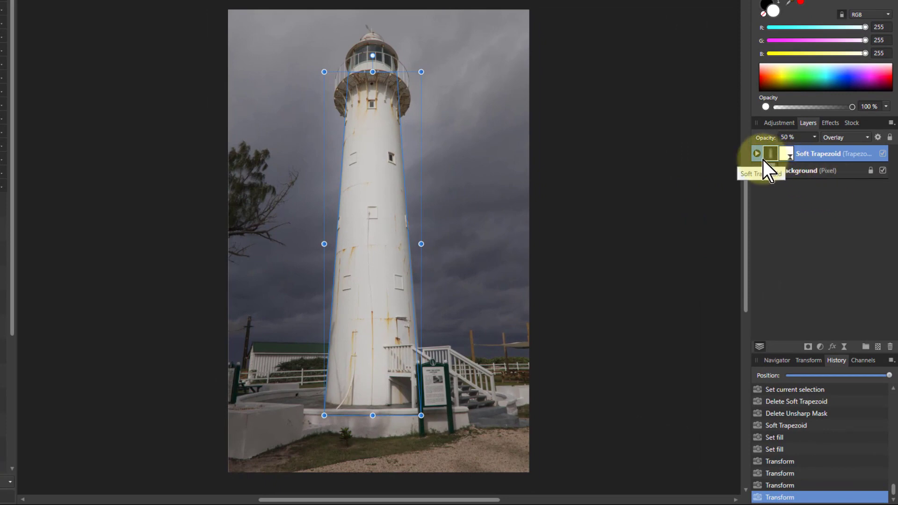
# - Deselect the trapezoid, add a live Unsharp Mask filter layer, and zoom into the tower
pyautogui.click(655, 181)
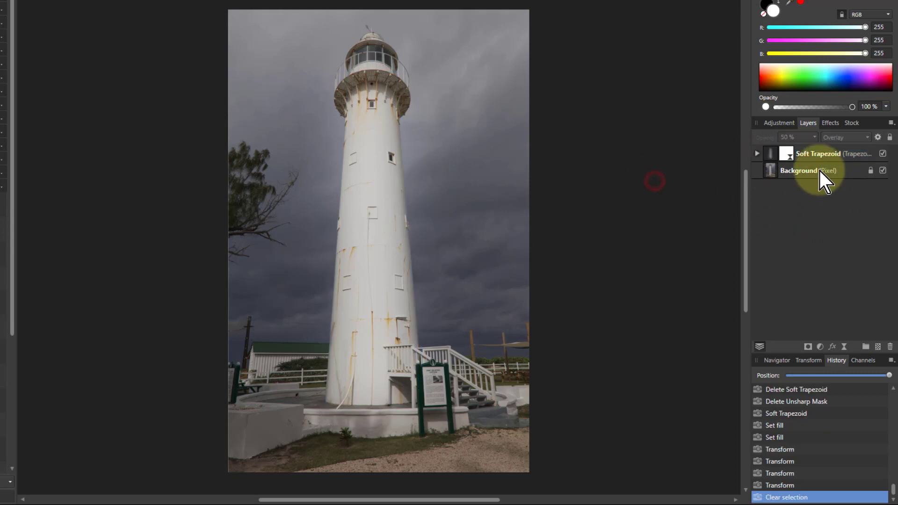
pyautogui.click(844, 347)
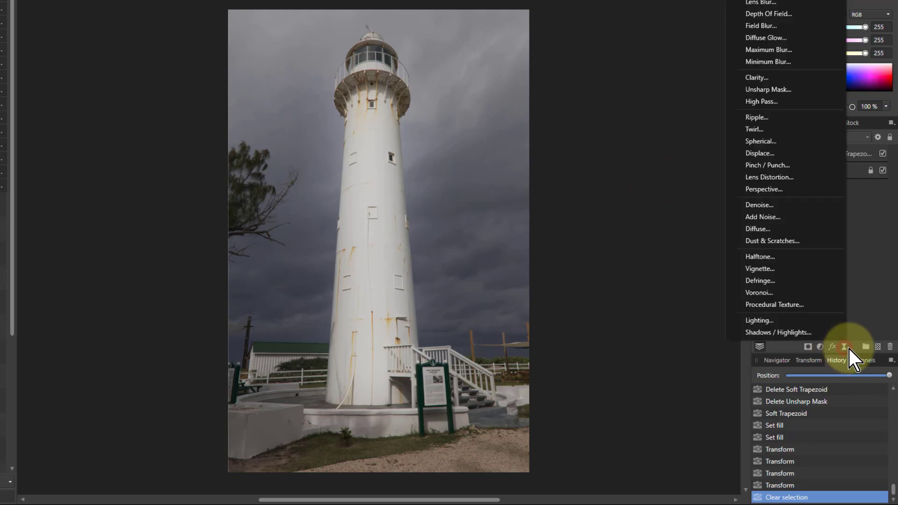
pyautogui.click(773, 89)
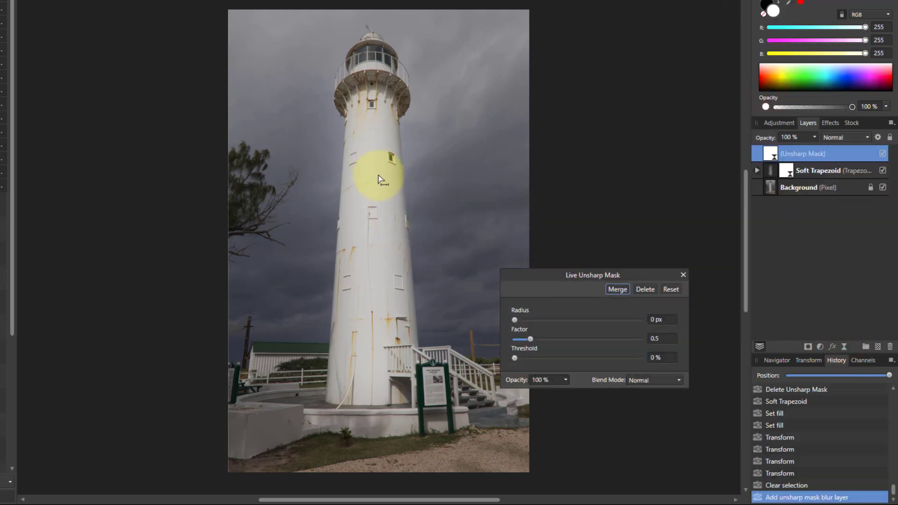
pyautogui.scroll(2, 391, 177)
pyautogui.scroll(2, 341, 215)
pyautogui.scroll(3, 486, 275)
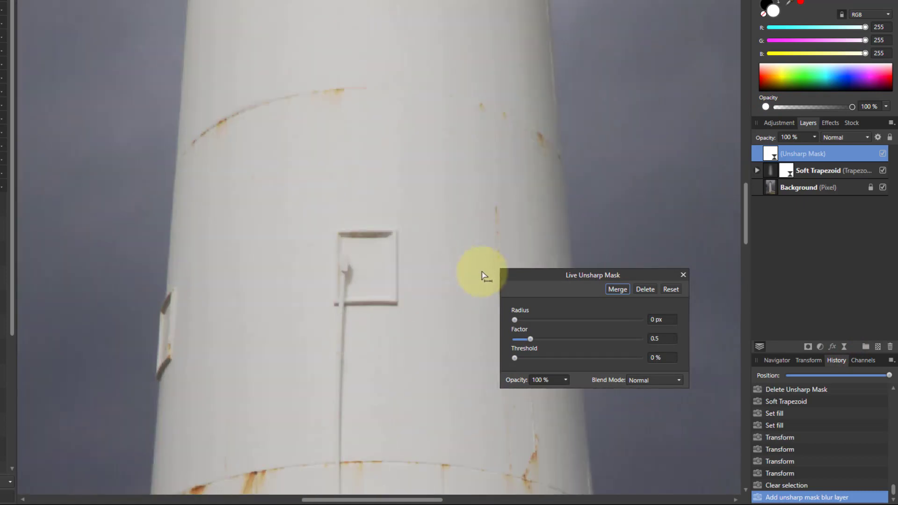
pyautogui.scroll(2, 321, 238)
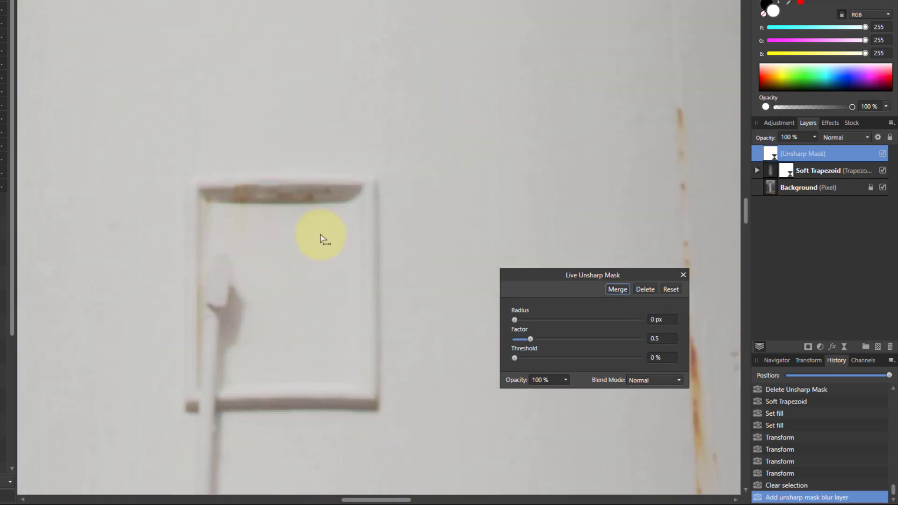
pyautogui.scroll(1, 440, 260)
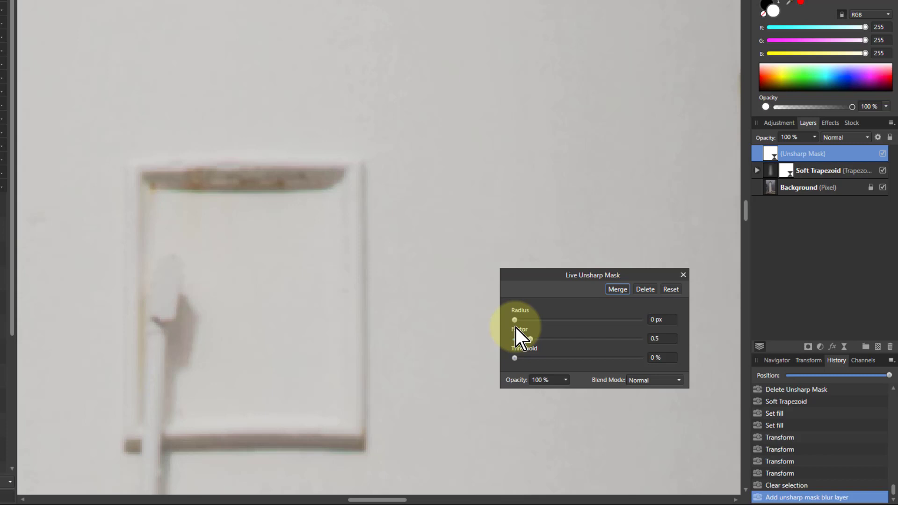
# - Set the Unsharp Mask to Radius 1 px and Factor 3.148, compare before and after, then close it
pyautogui.moveTo(515, 320); pyautogui.dragTo(614, 343)
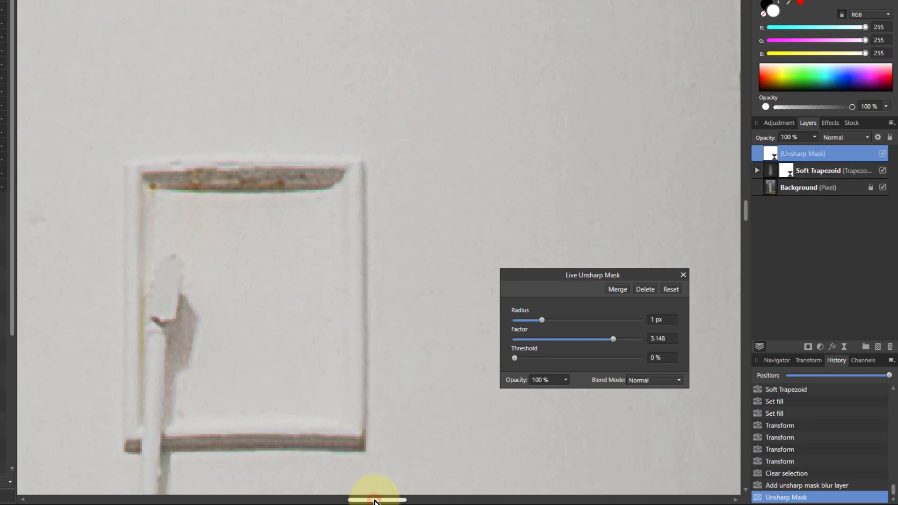
pyautogui.moveTo(374, 501); pyautogui.dragTo(431, 501)
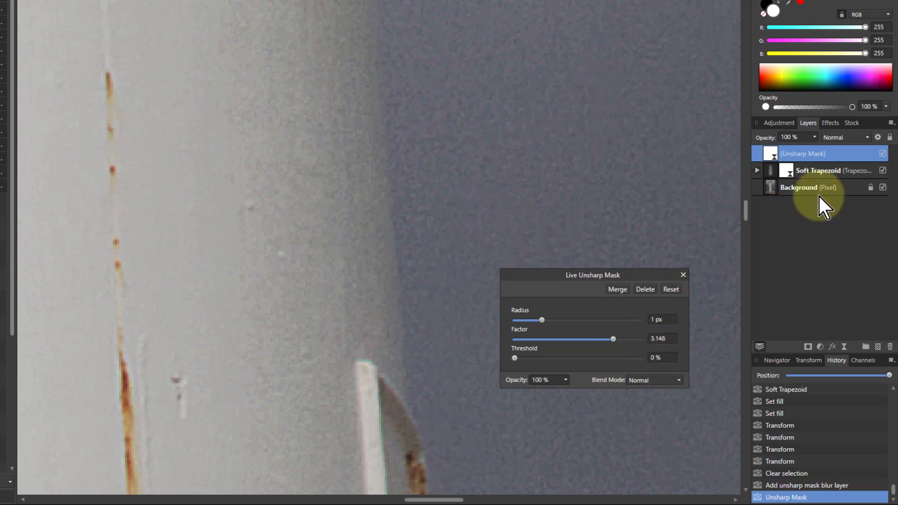
pyautogui.click(882, 154)
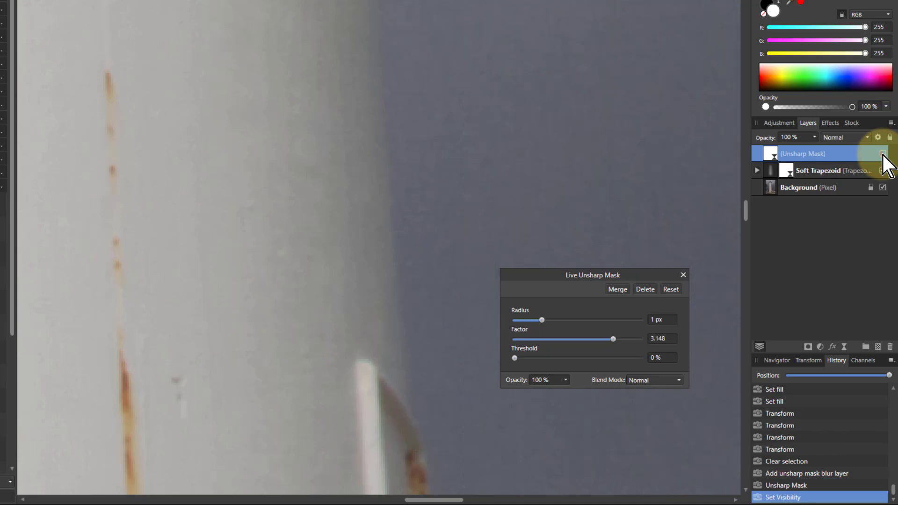
pyautogui.click(883, 155)
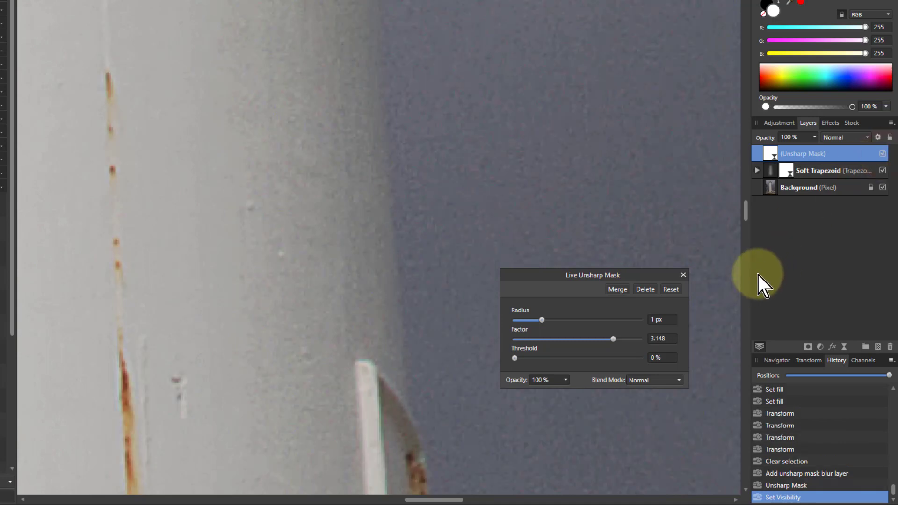
pyautogui.click(683, 275)
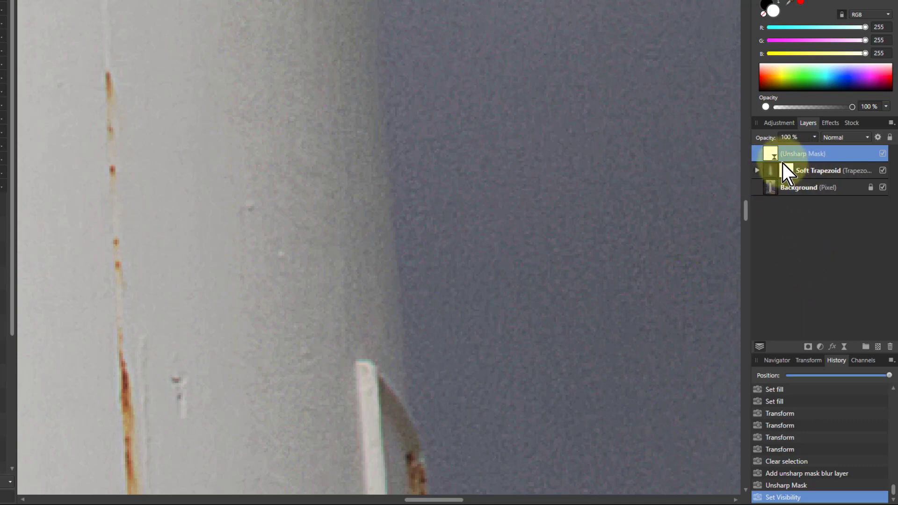
# - Duplicate the Soft Trapezoid layer, nest the copy inside Unsharp Mask, and hide the copy
pyautogui.click(771, 172)
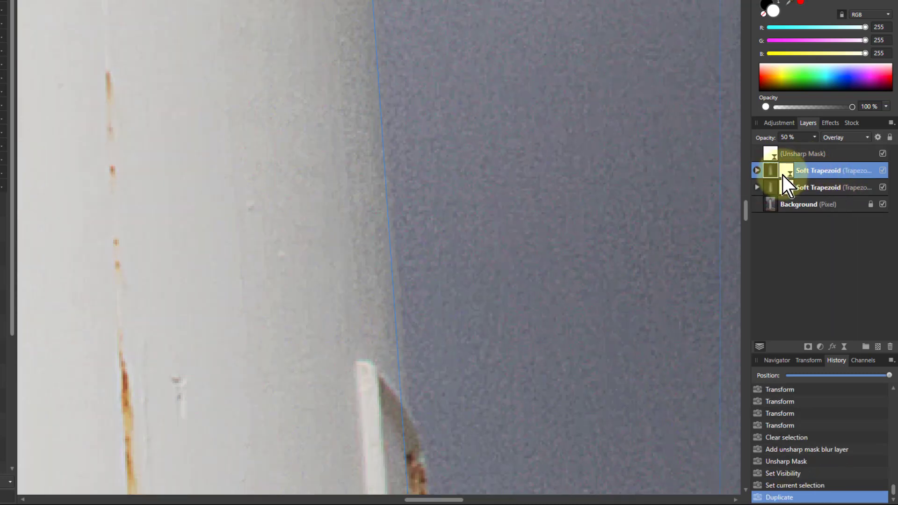
pyautogui.moveTo(770, 173); pyautogui.dragTo(778, 152)
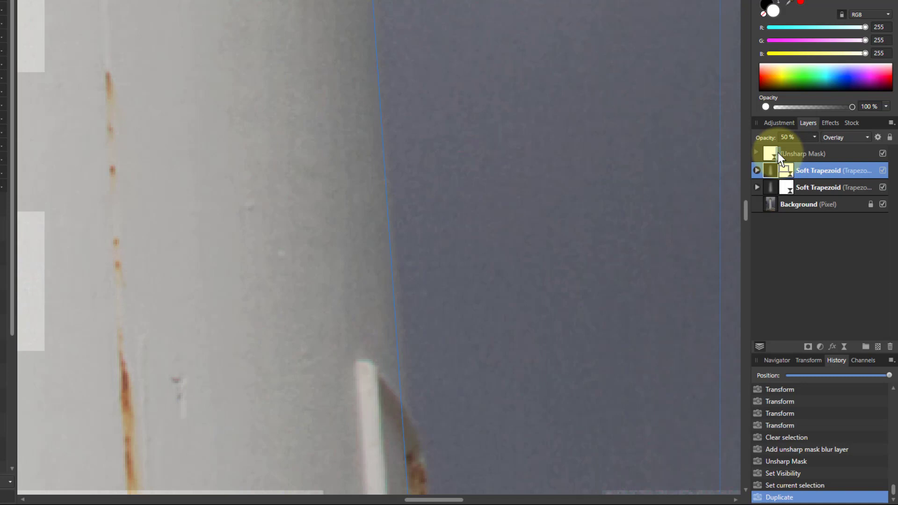
pyautogui.moveTo(779, 152); pyautogui.dragTo(779, 152)
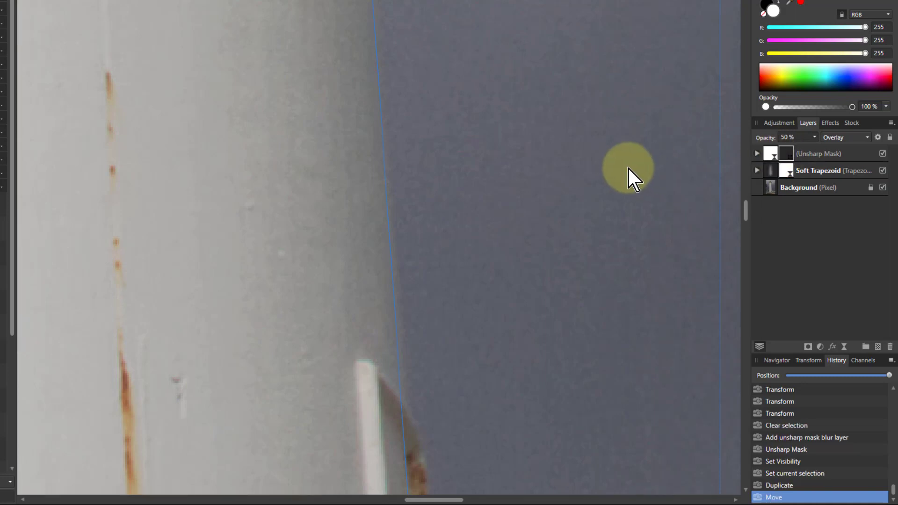
pyautogui.click(757, 155)
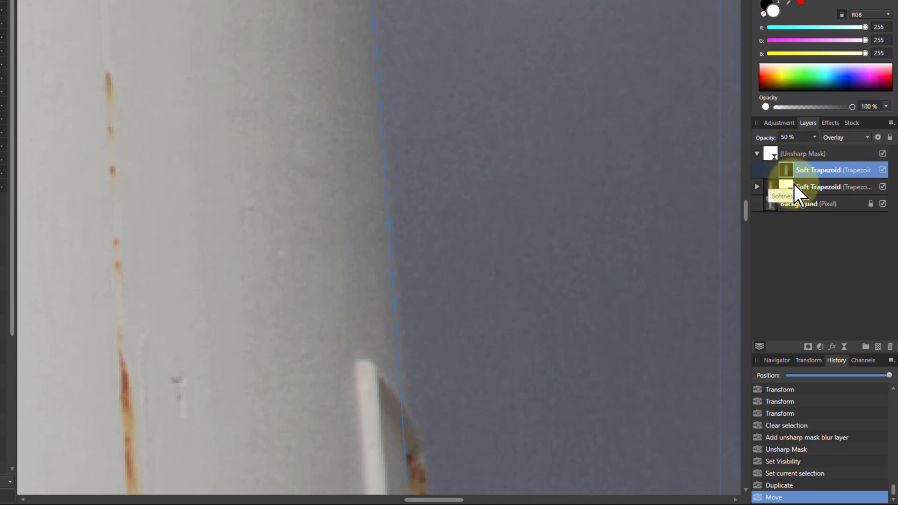
pyautogui.click(883, 170)
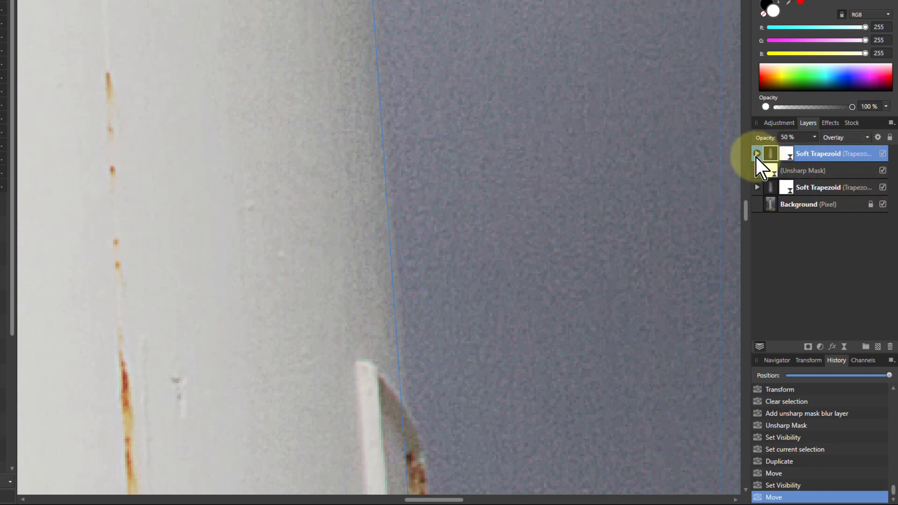
# - Set the Soft Trapezoid copy to 100% opacity and nest it back inside Unsharp Mask
pyautogui.click(756, 155)
pyautogui.click(789, 170)
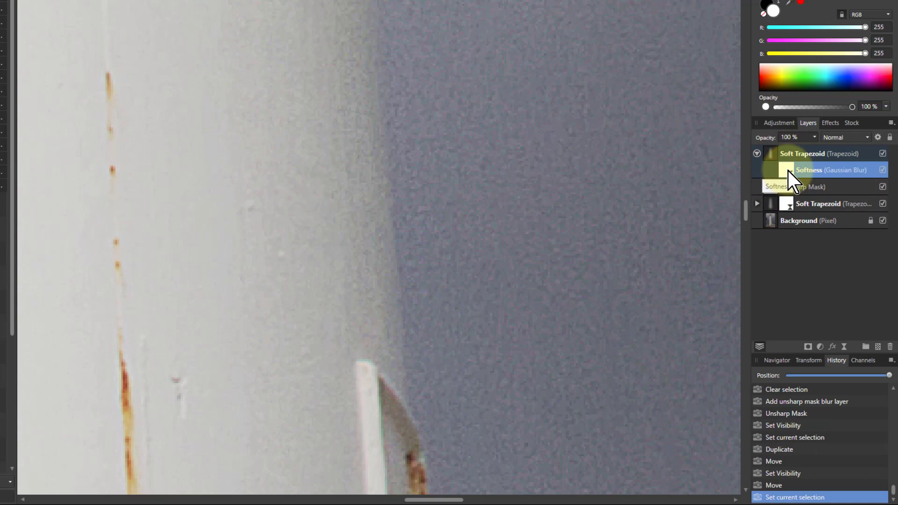
pyautogui.click(790, 155)
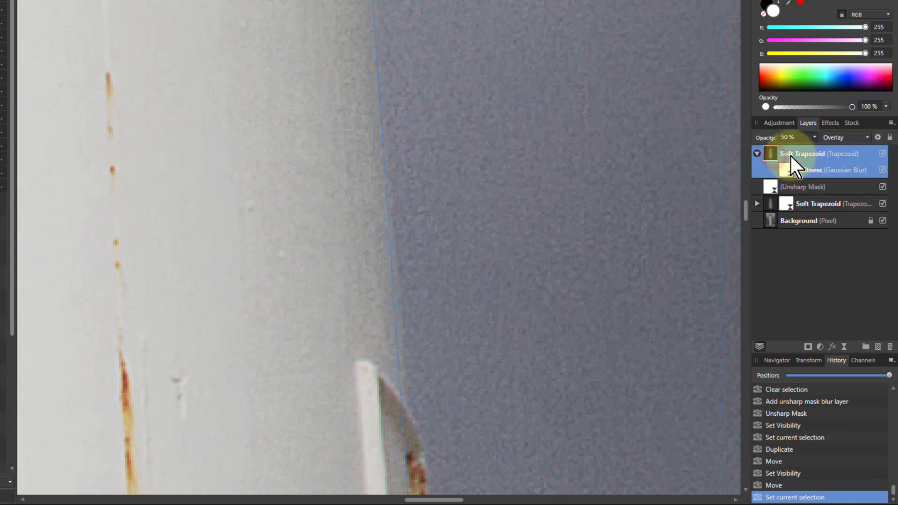
pyautogui.click(815, 137)
pyautogui.moveTo(815, 149); pyautogui.dragTo(892, 152)
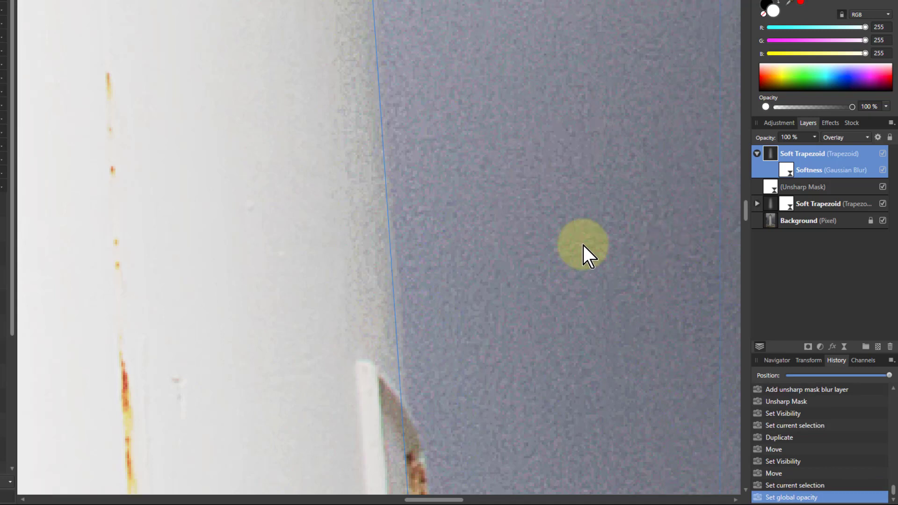
pyautogui.click(757, 154)
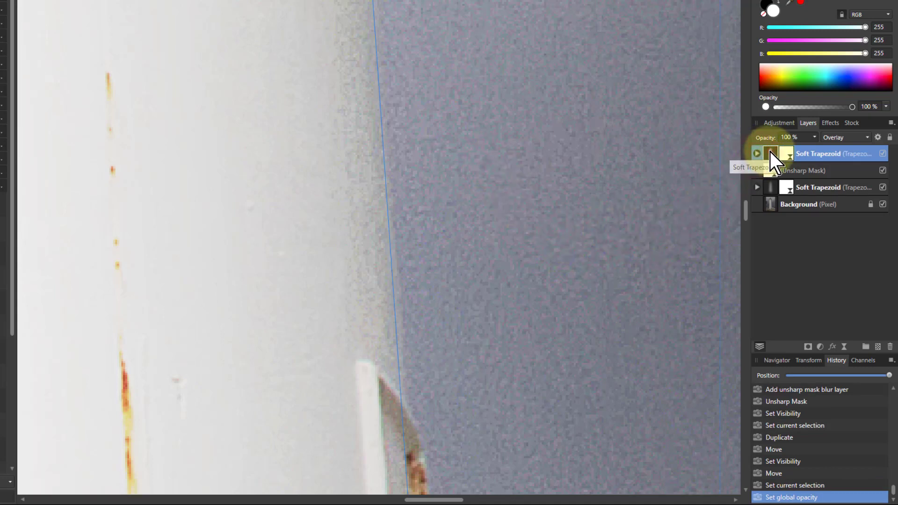
pyautogui.moveTo(770, 153)
pyautogui.mouseDown()
pyautogui.moveTo(784, 168)
pyautogui.moveTo(772, 170)
pyautogui.mouseUp()
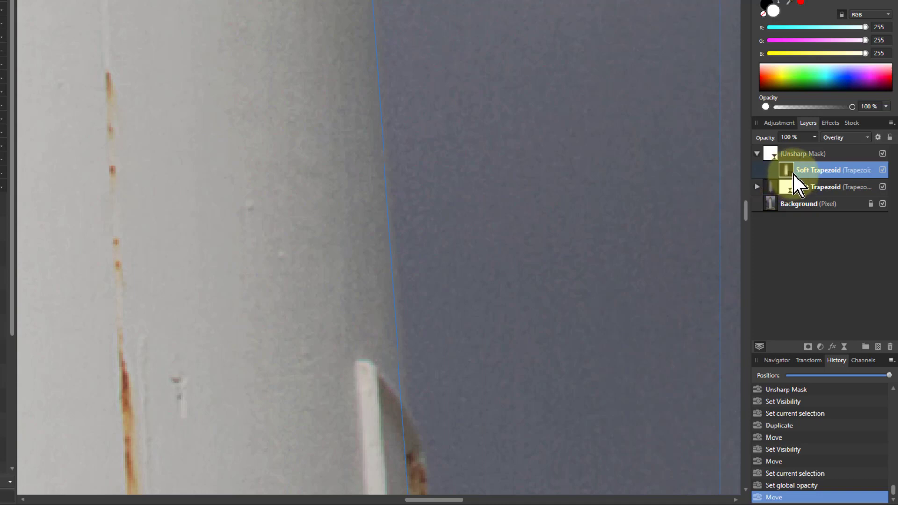
# - Dismiss the nested layer's context menu and zoom to fit the whole lighthouse photo (Ctrl+0)
pyautogui.rightClick(786, 170)
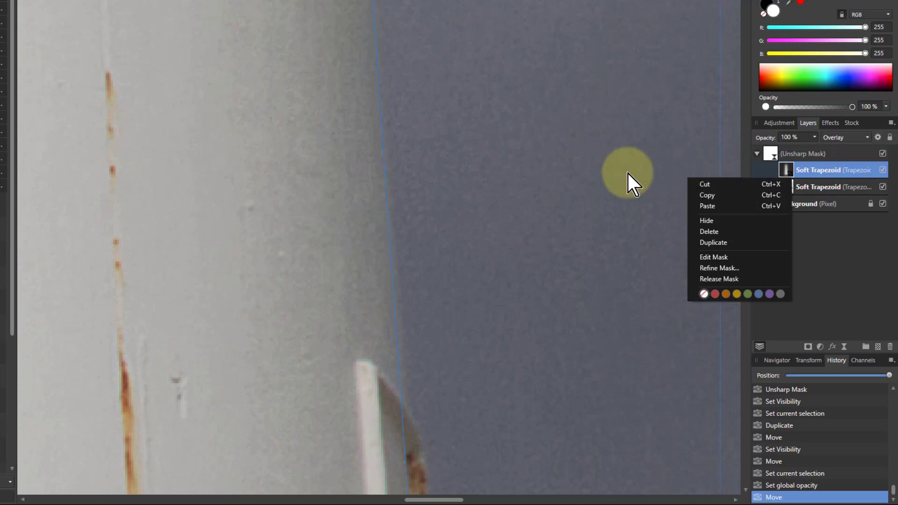
pyautogui.click(649, 173)
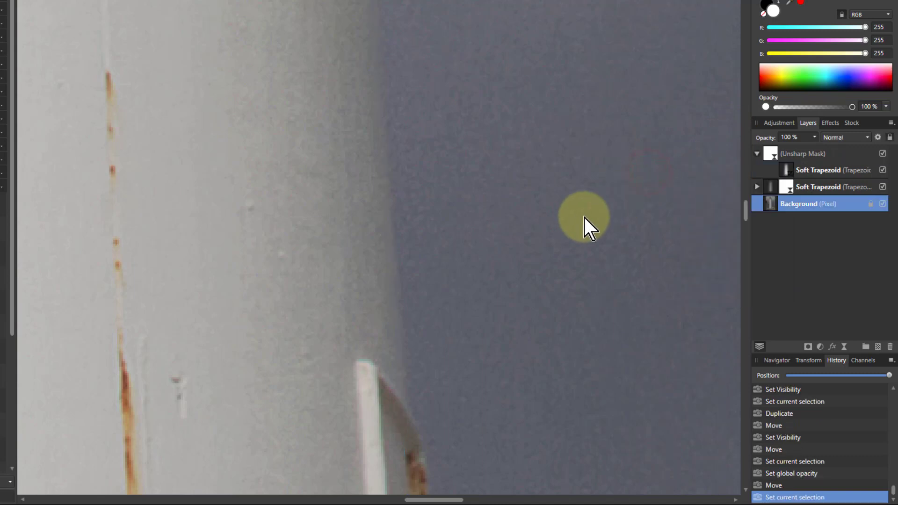
pyautogui.hotkey('ctrl', '0')
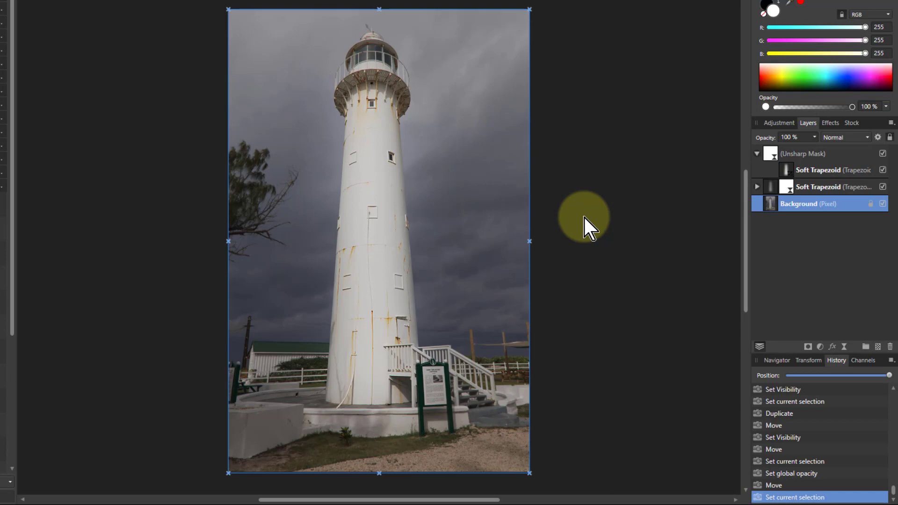